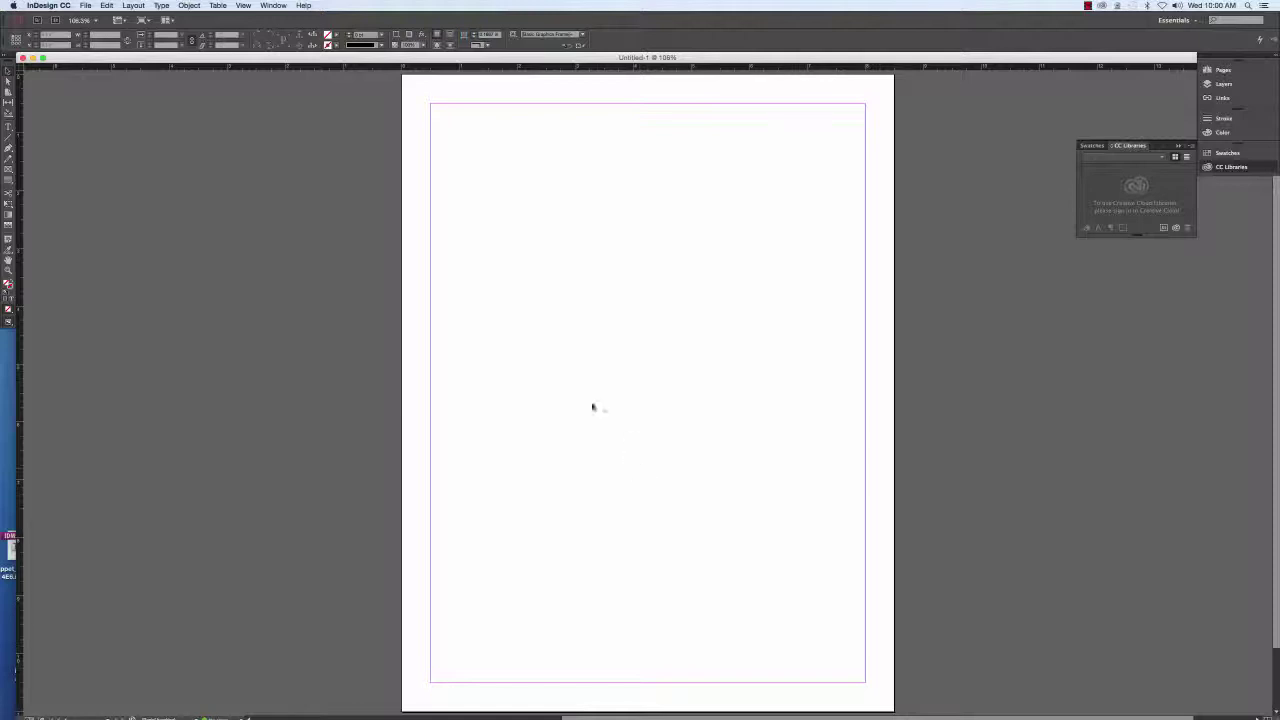
# Start a new print document with a custom page size of 5 in wide by 3 in high.
pyautogui.click(85, 5)
pyautogui.moveTo(92, 19)
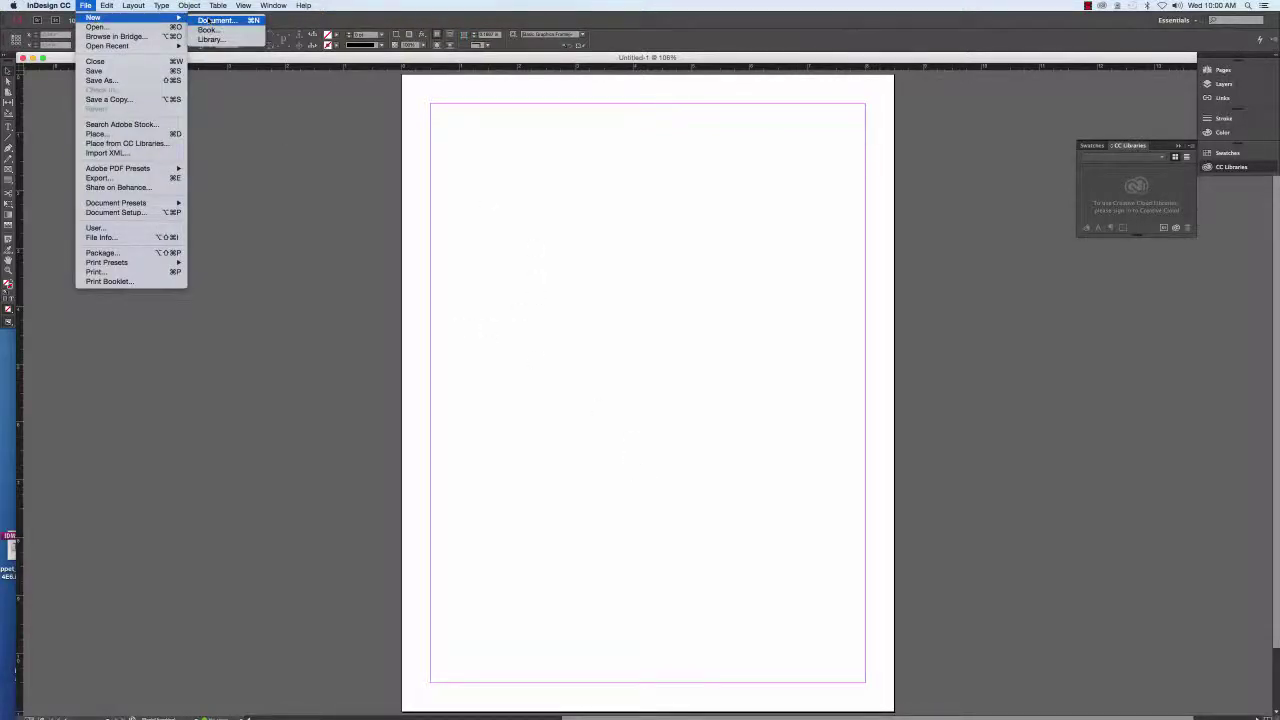
pyautogui.click(253, 21)
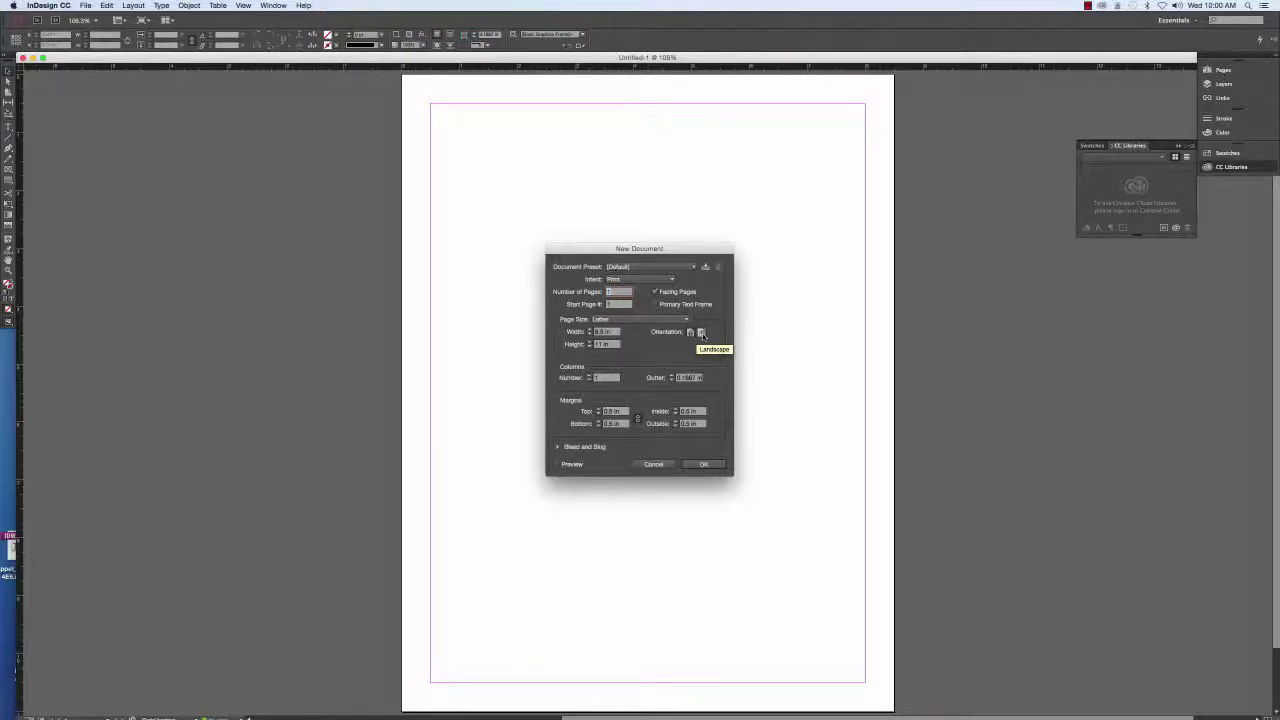
pyautogui.click(634, 320)
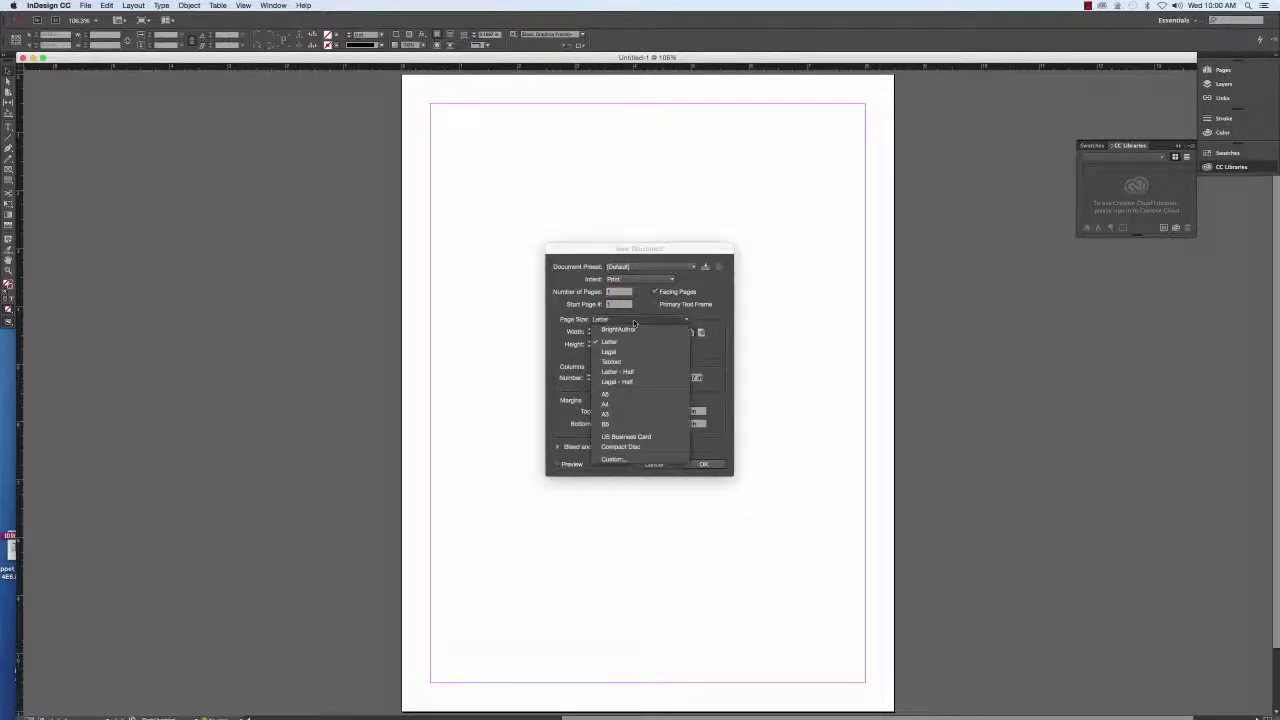
pyautogui.click(707, 442)
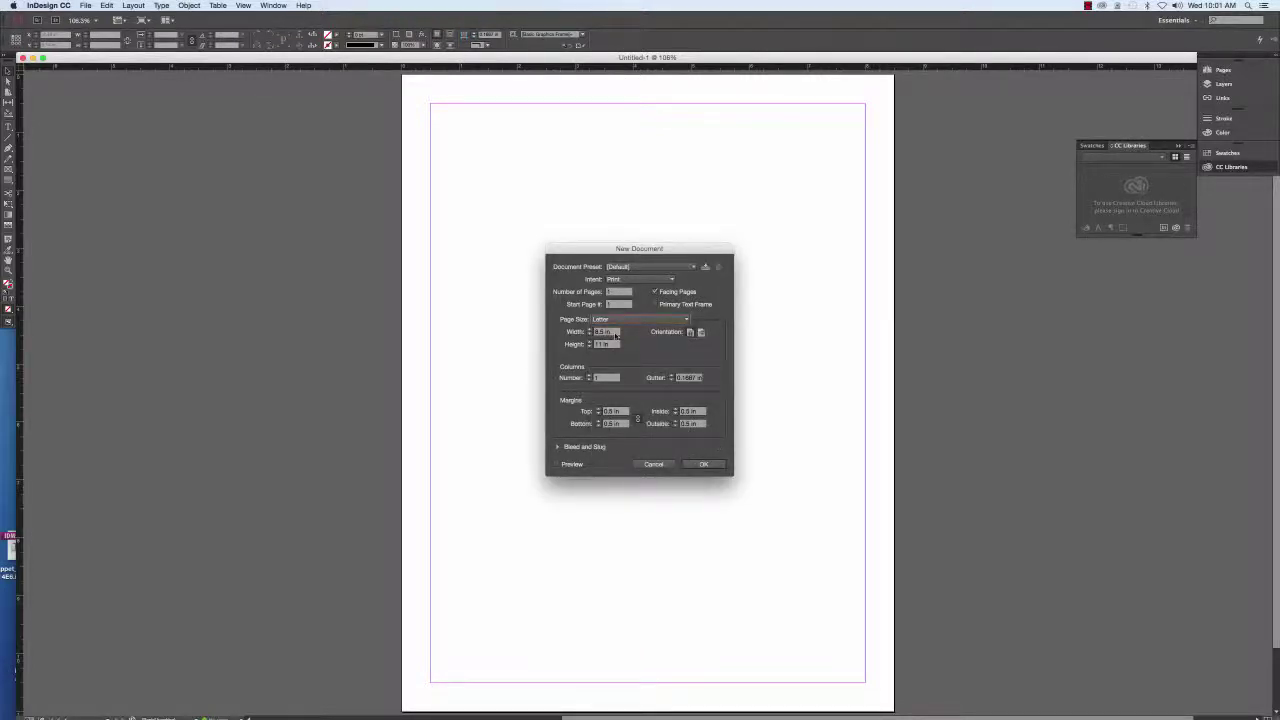
pyautogui.moveTo(616, 335); pyautogui.dragTo(591, 334)
pyautogui.write('5')
pyautogui.moveTo(612, 345); pyautogui.dragTo(588, 344)
pyautogui.write('7')
# Set all linked margins to 0.25 in and create the document.
pyautogui.click(599, 414)
pyautogui.click(599, 414)
pyautogui.click(599, 414)
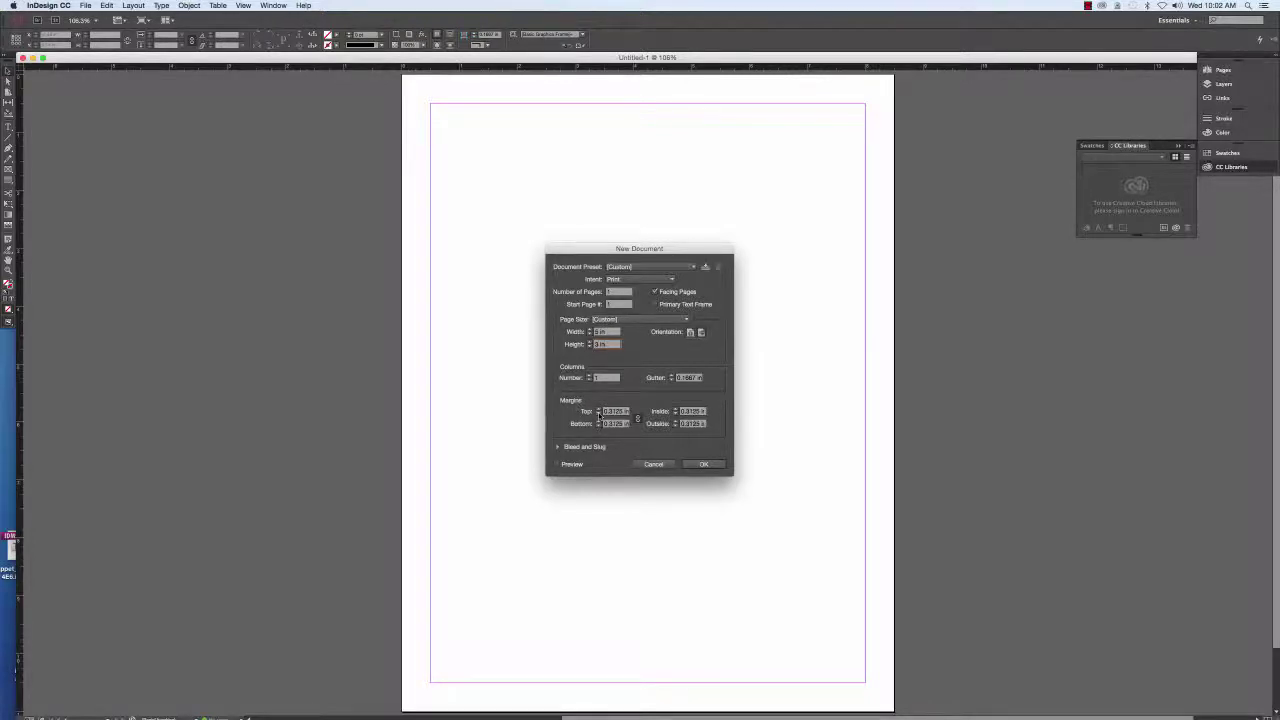
pyautogui.click(599, 414)
pyautogui.click(712, 466)
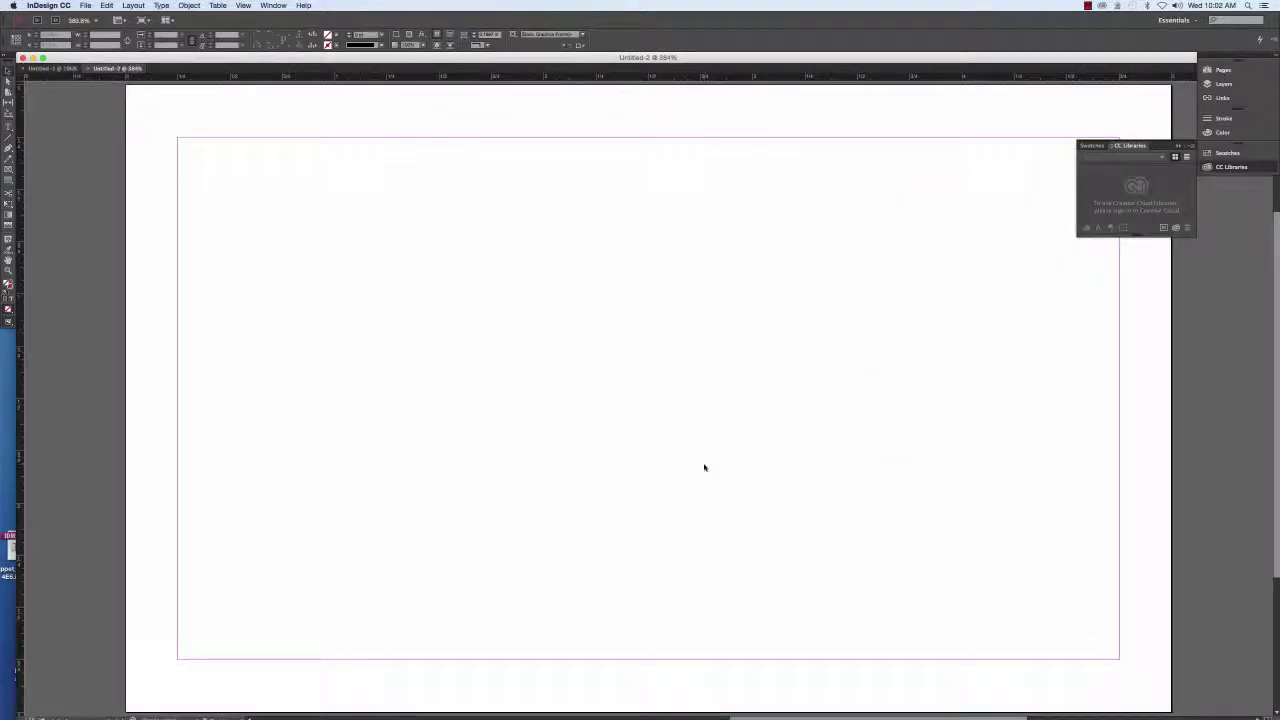
# Change the page height to 4 in in the document setup.
pyautogui.press('super+minus')
pyautogui.press('super+minus')
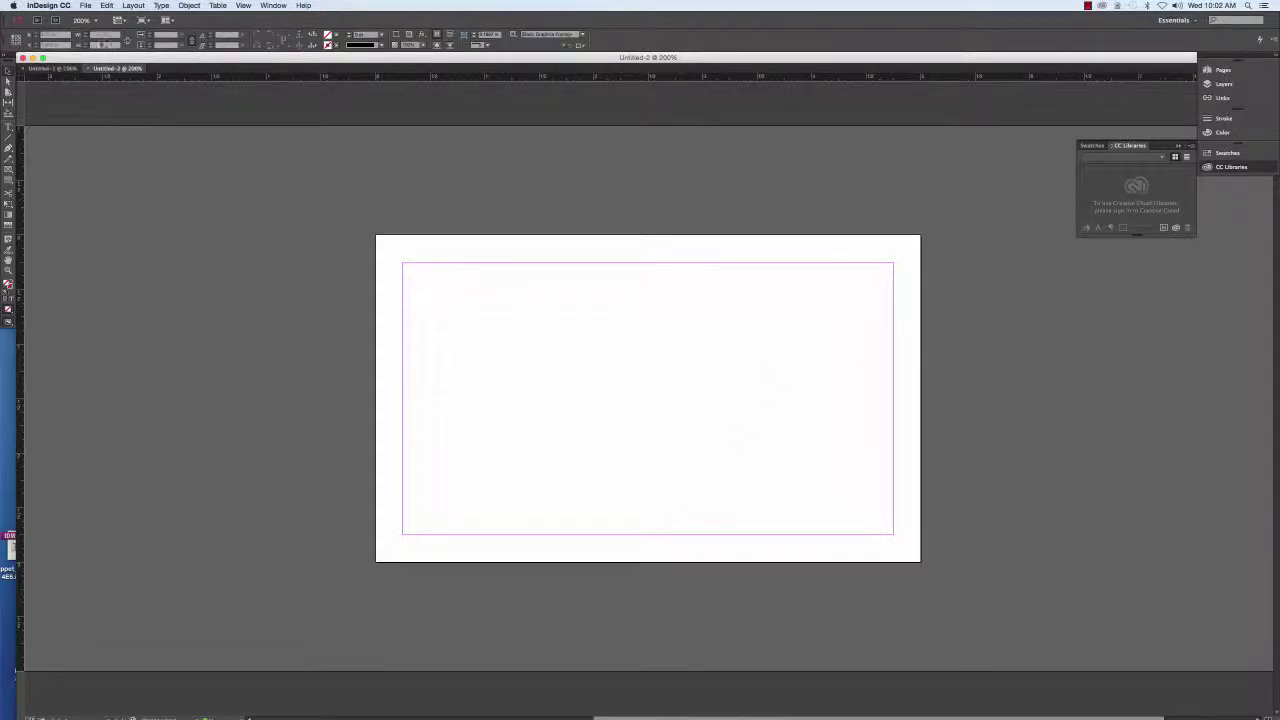
pyautogui.click(88, 7)
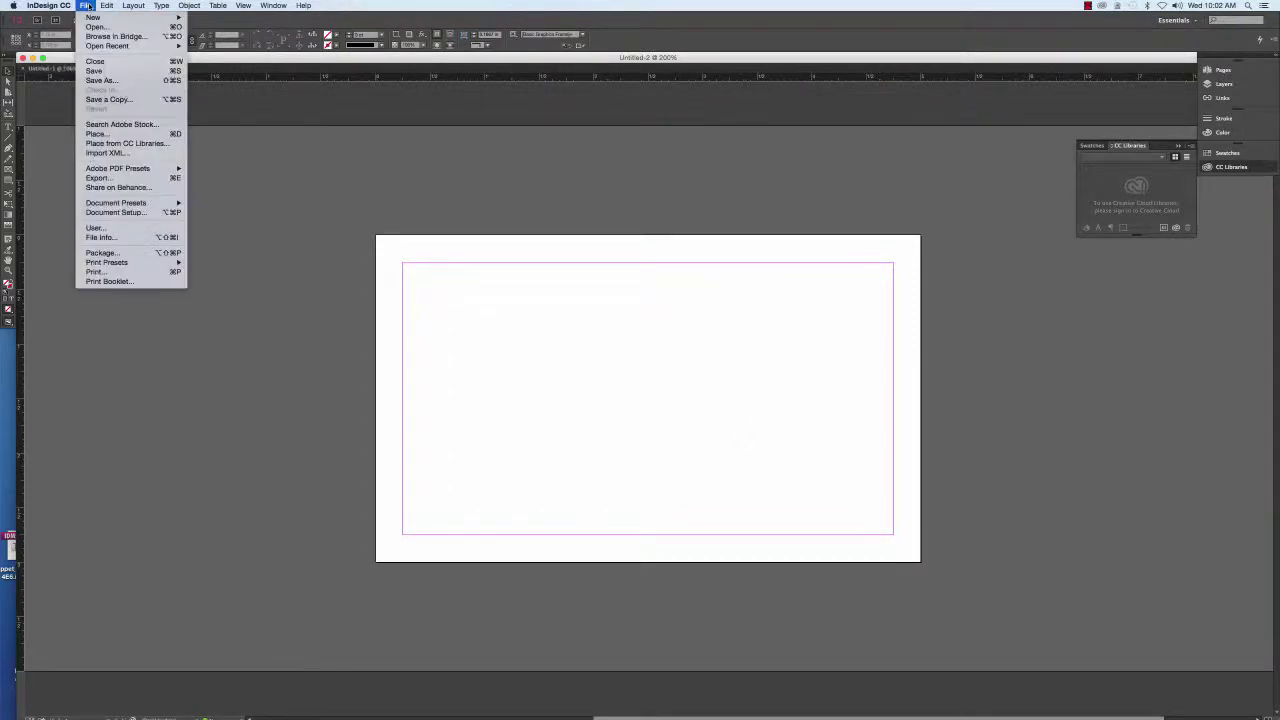
pyautogui.click(127, 213)
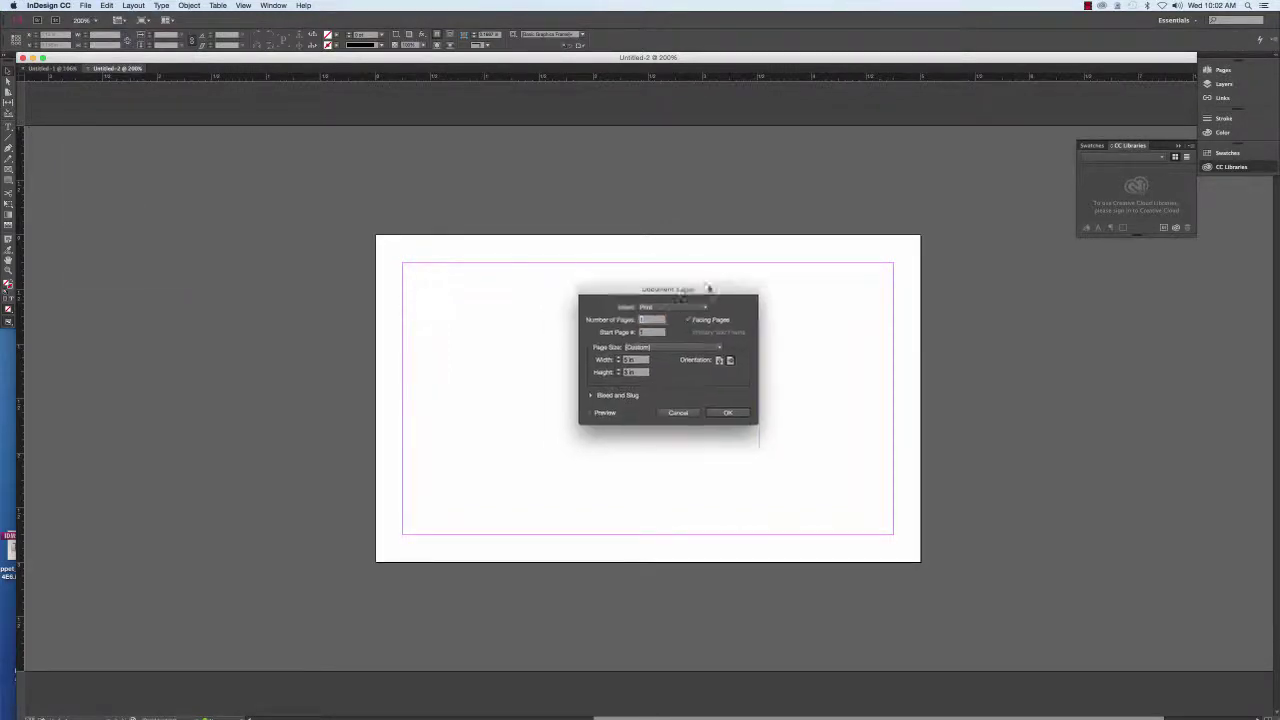
pyautogui.moveTo(655, 296); pyautogui.dragTo(967, 243)
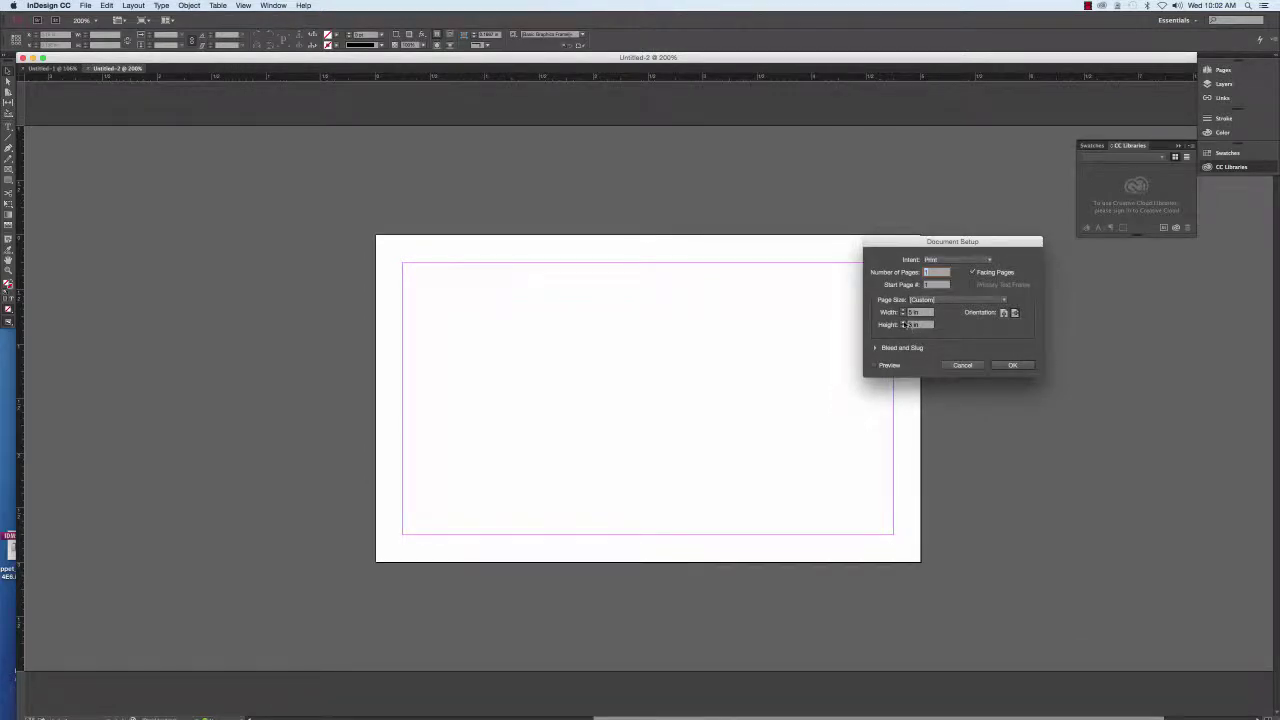
pyautogui.click(903, 322)
pyautogui.click(903, 322)
pyautogui.click(903, 322)
pyautogui.click(903, 322)
pyautogui.click(903, 322)
pyautogui.click(1010, 366)
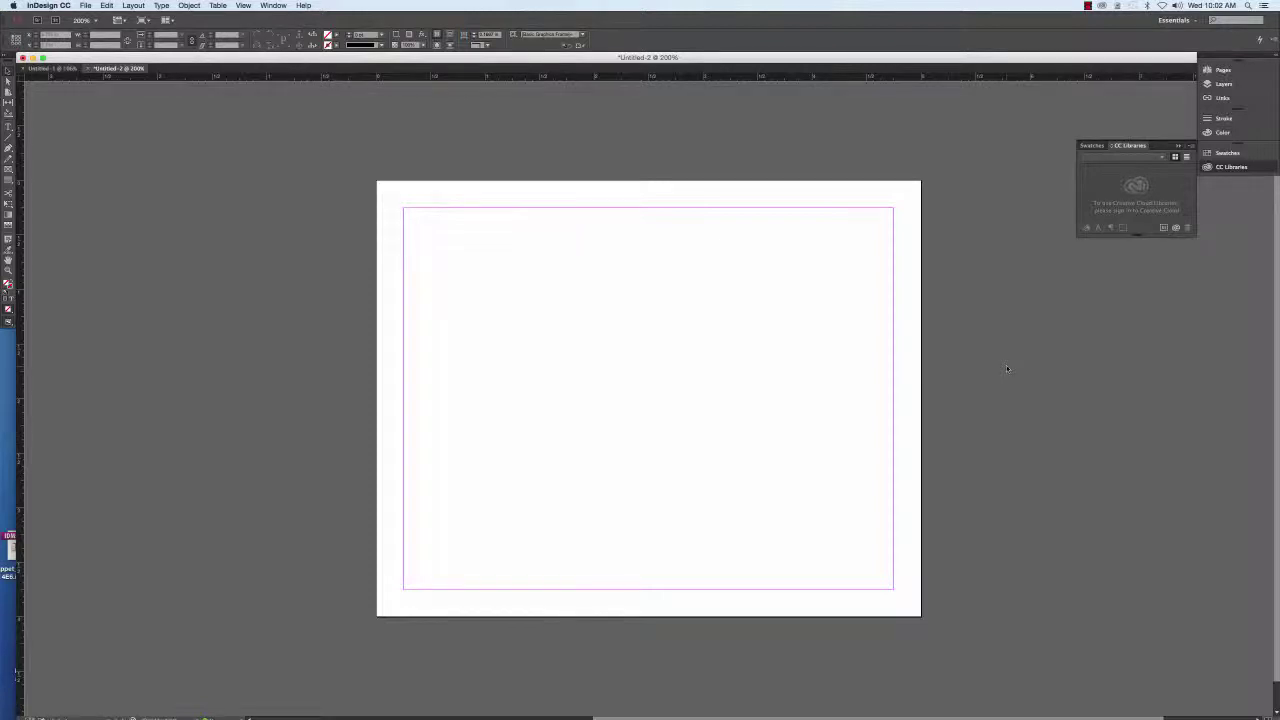
# Reset the page height to 3 in in the document setup.
pyautogui.click(90, 6)
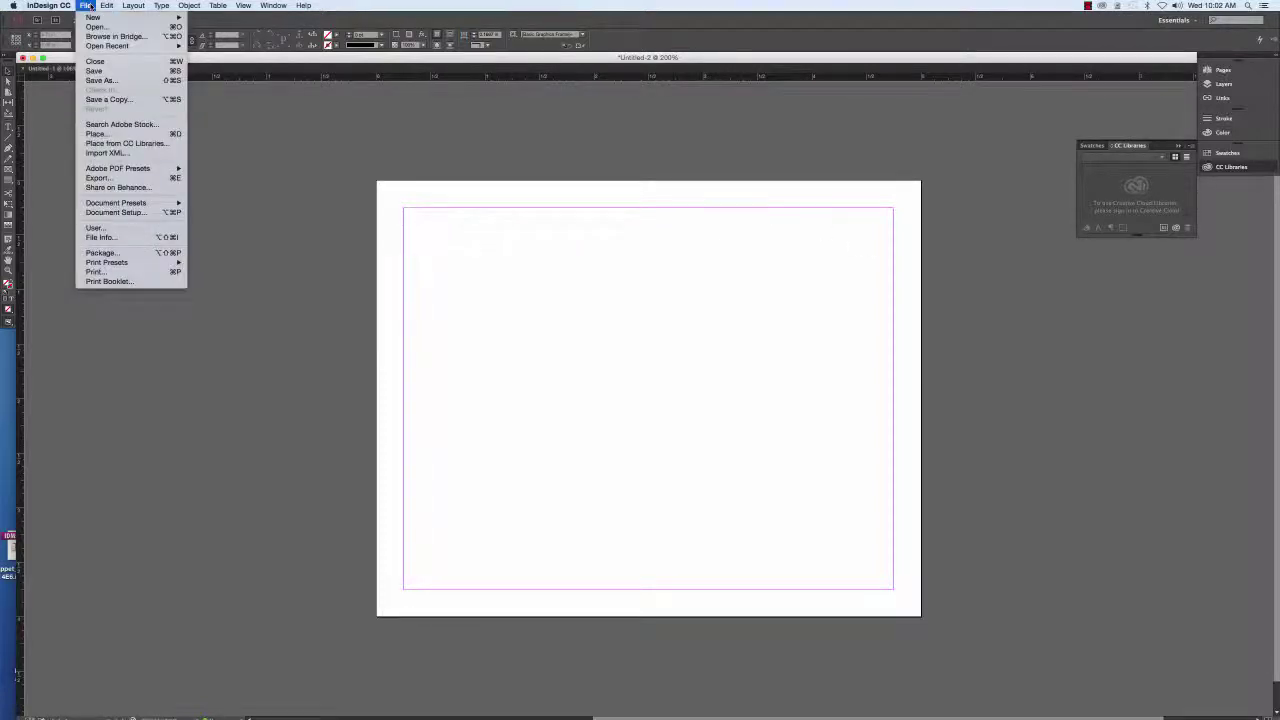
pyautogui.click(160, 212)
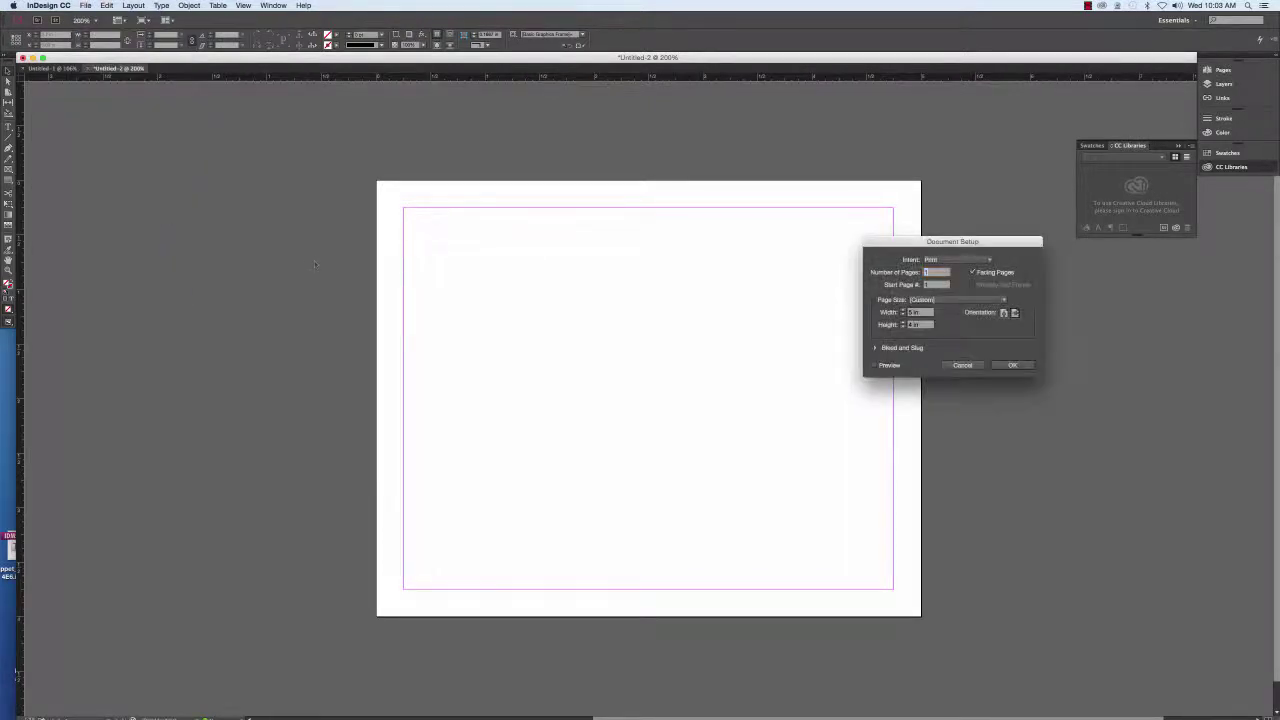
pyautogui.click(910, 326)
pyautogui.click(1010, 366)
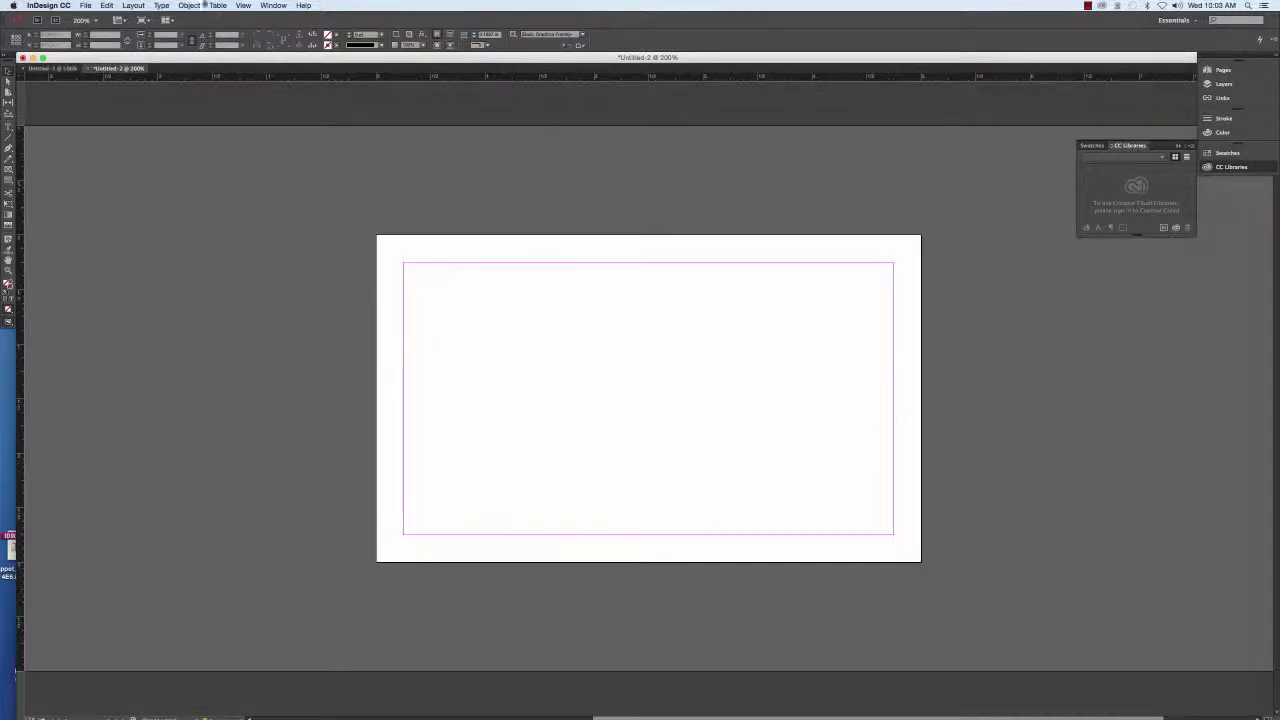
# Try linked page margins of 0.375 in in the margins and columns settings, and settle on 0.125 in for all sides.
pyautogui.click(134, 6)
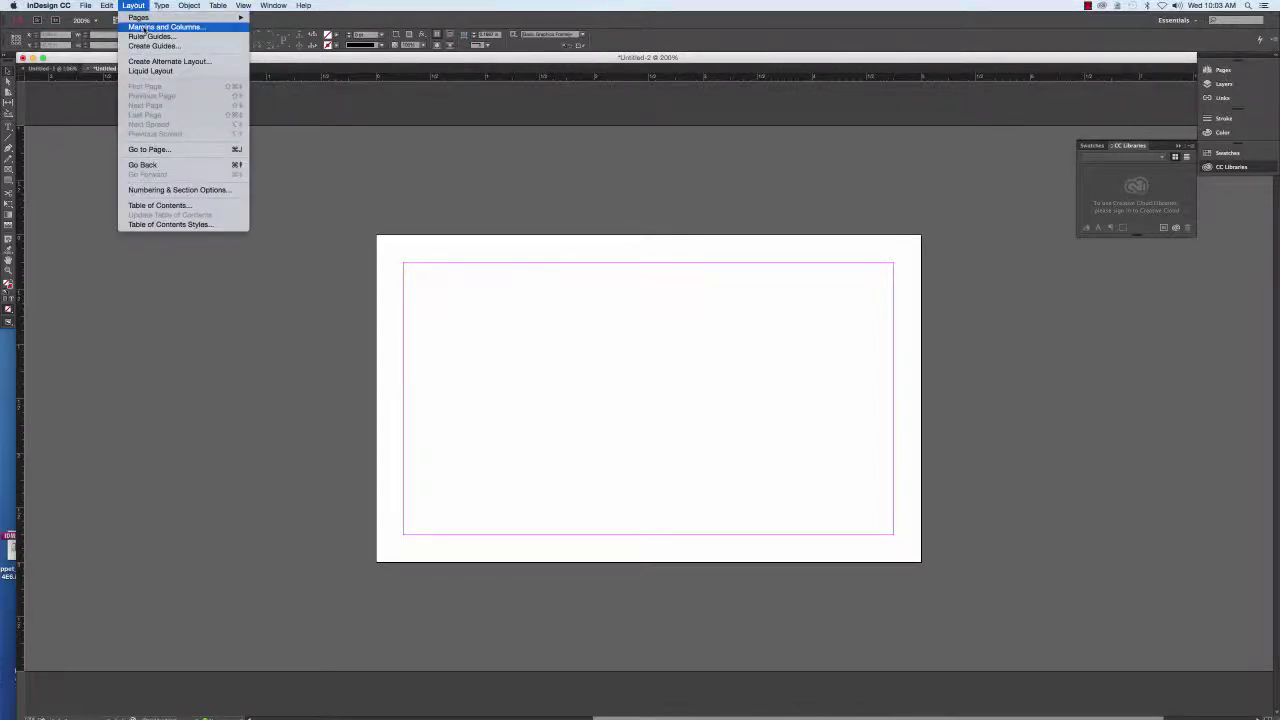
pyautogui.click(145, 27)
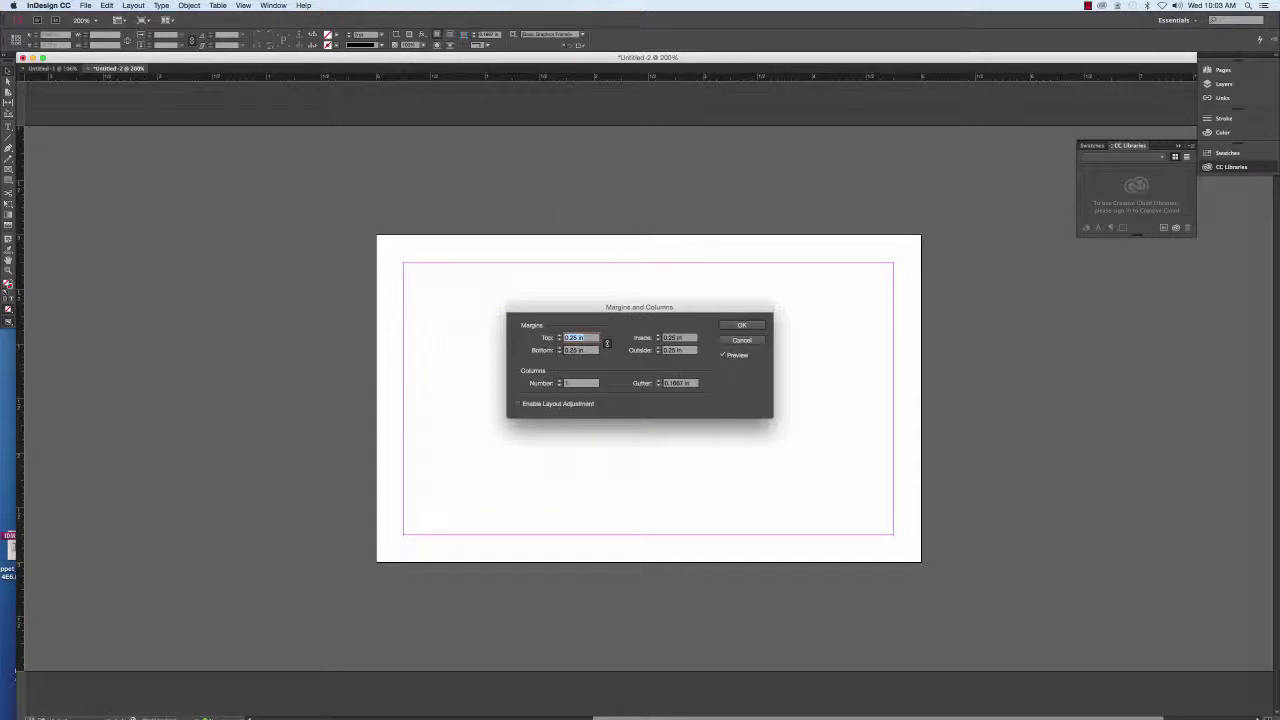
pyautogui.moveTo(669, 309); pyautogui.dragTo(1112, 307)
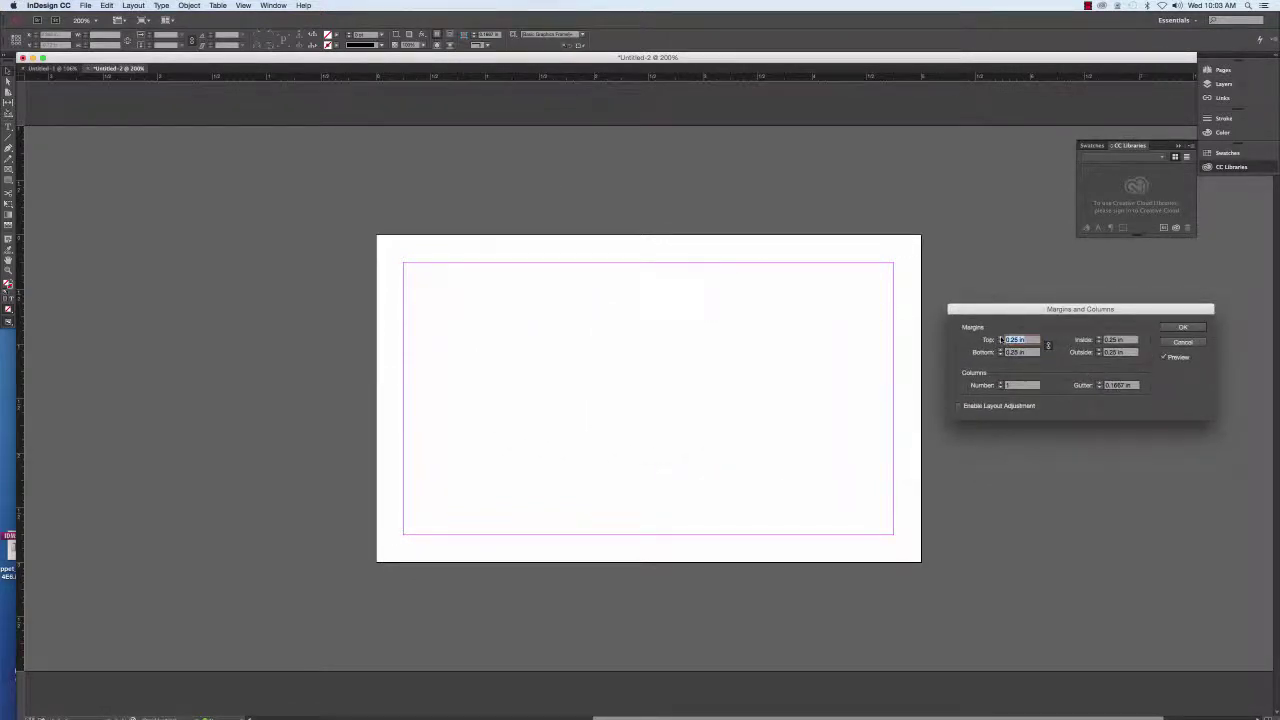
pyautogui.click(1000, 338)
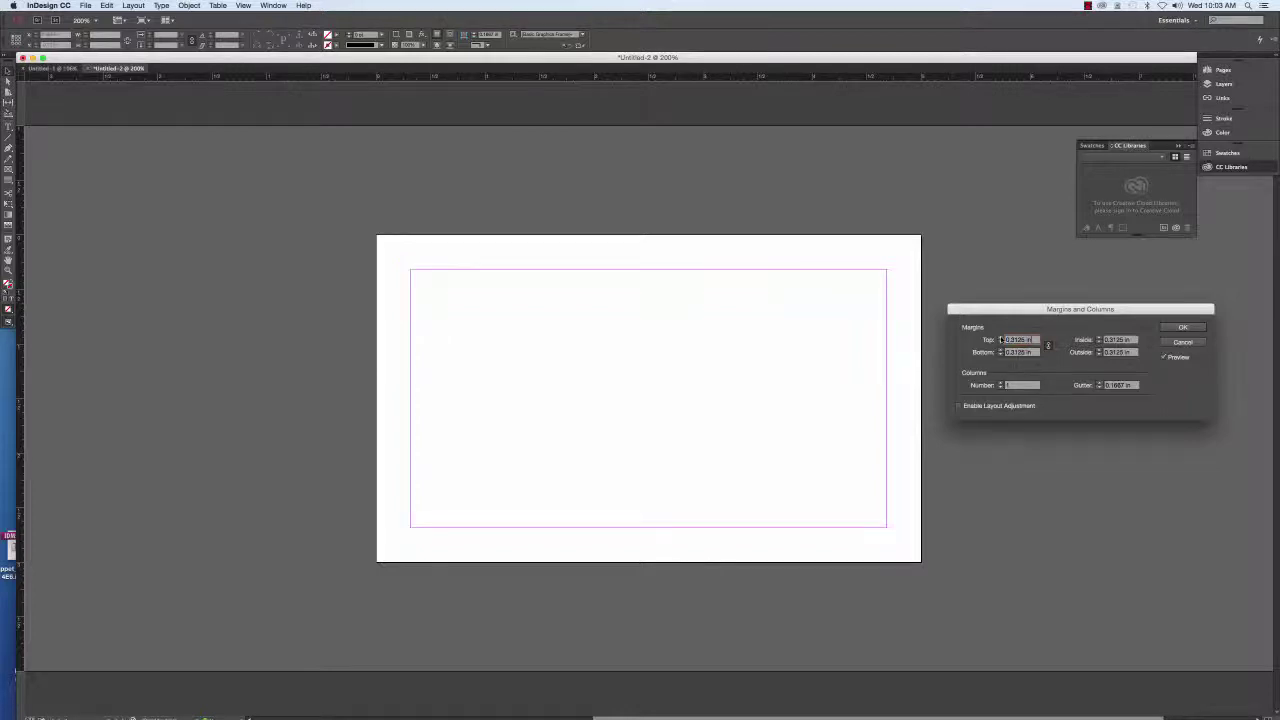
pyautogui.click(1000, 338)
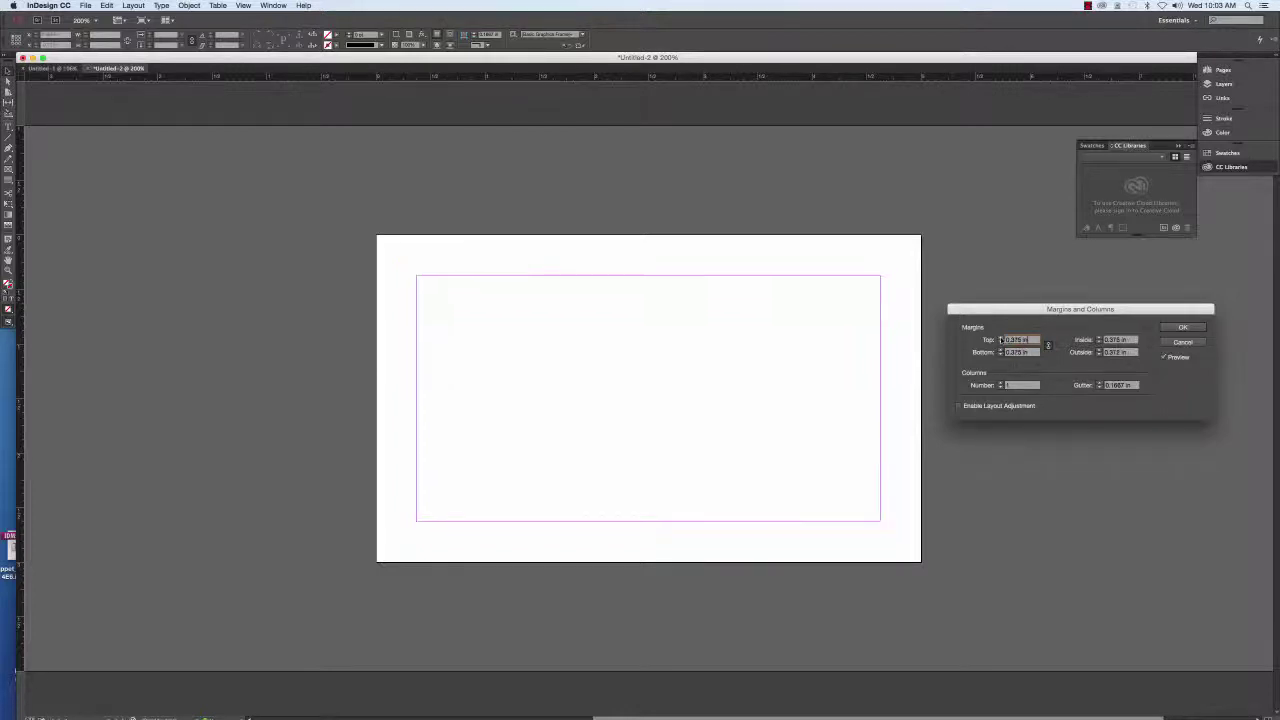
pyautogui.click(1000, 345)
pyautogui.click(1000, 345)
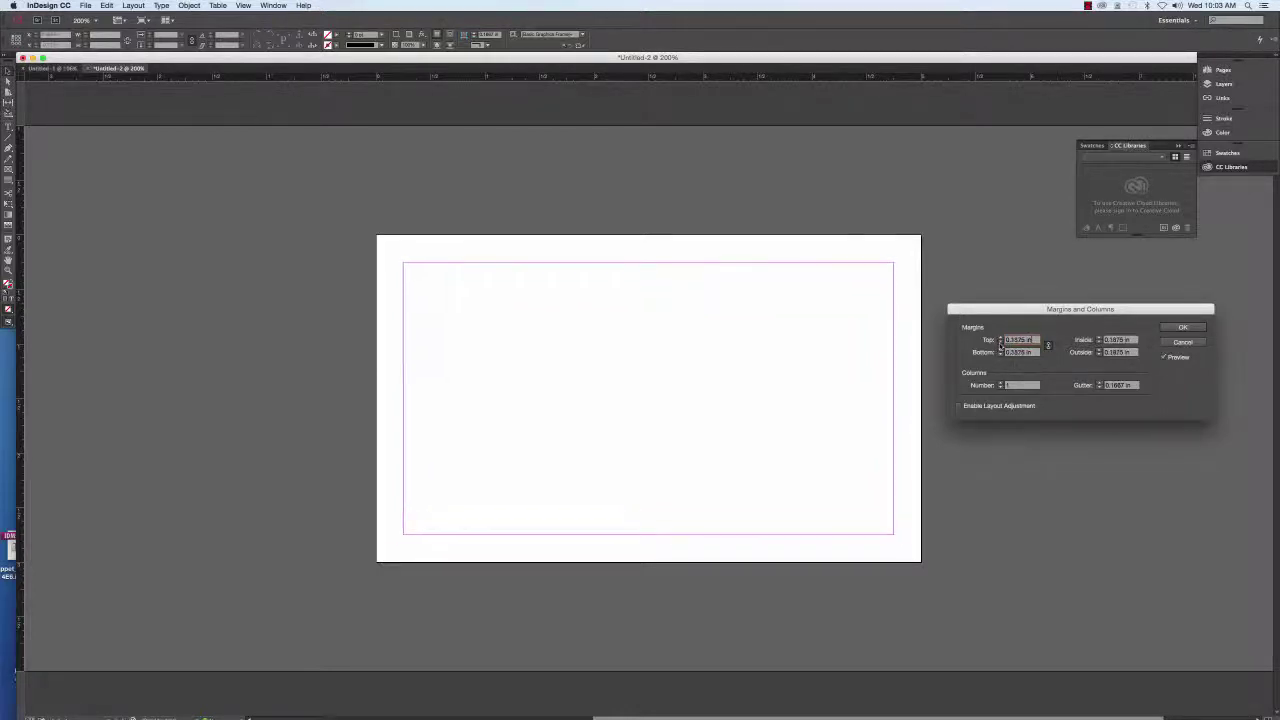
pyautogui.click(1000, 345)
pyautogui.click(1000, 345)
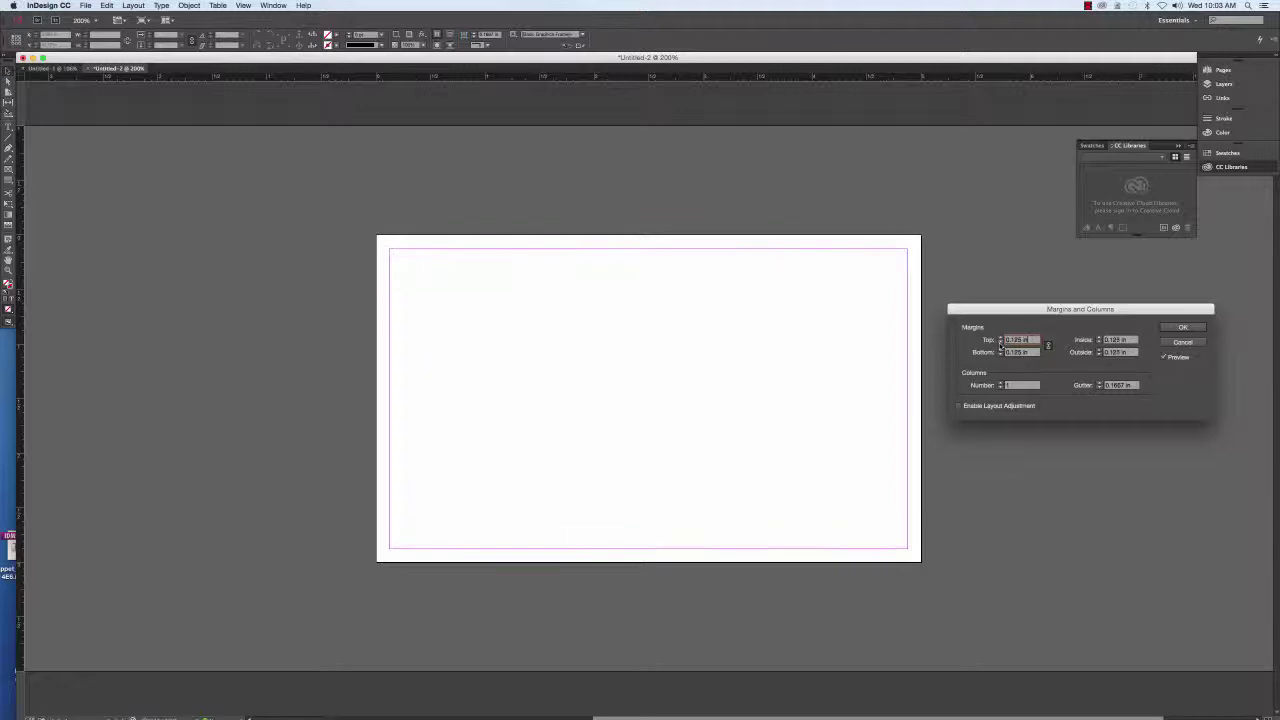
# Unlink the margins, try 0.25 in for the inside and outside margins, and link all four sides again.
pyautogui.click(1048, 346)
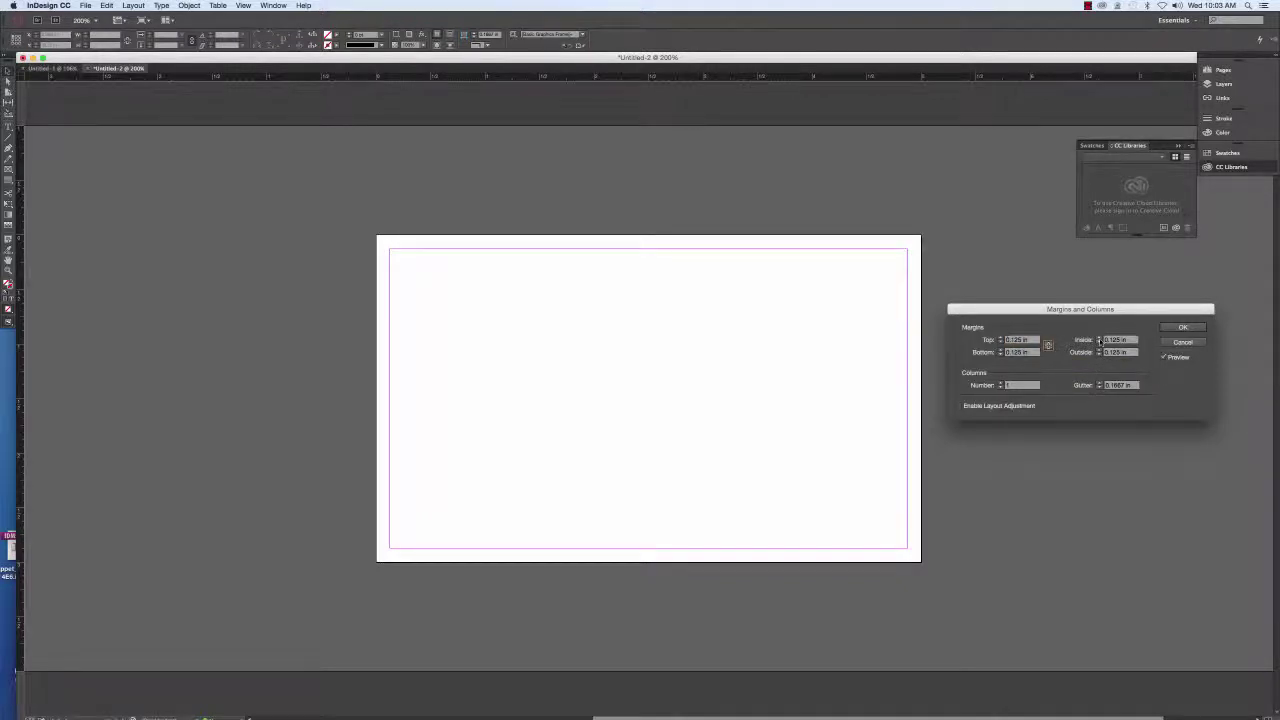
pyautogui.click(1099, 338)
pyautogui.click(1099, 337)
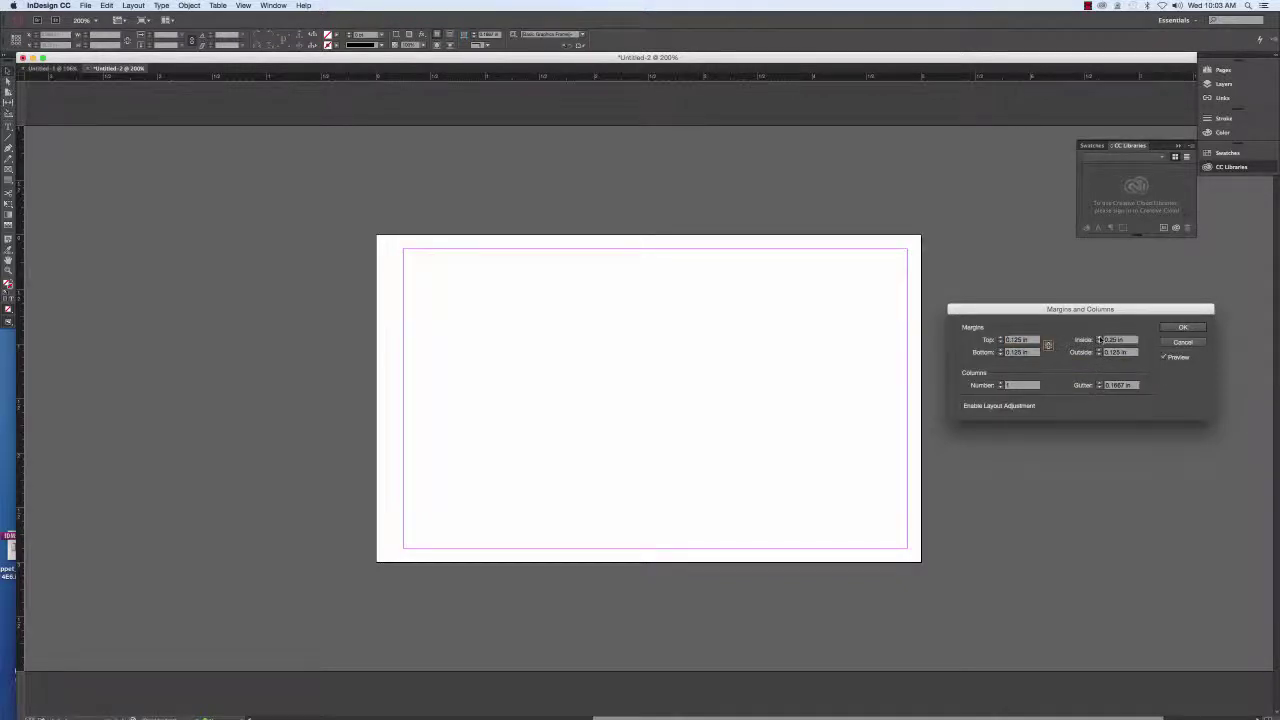
pyautogui.click(1099, 350)
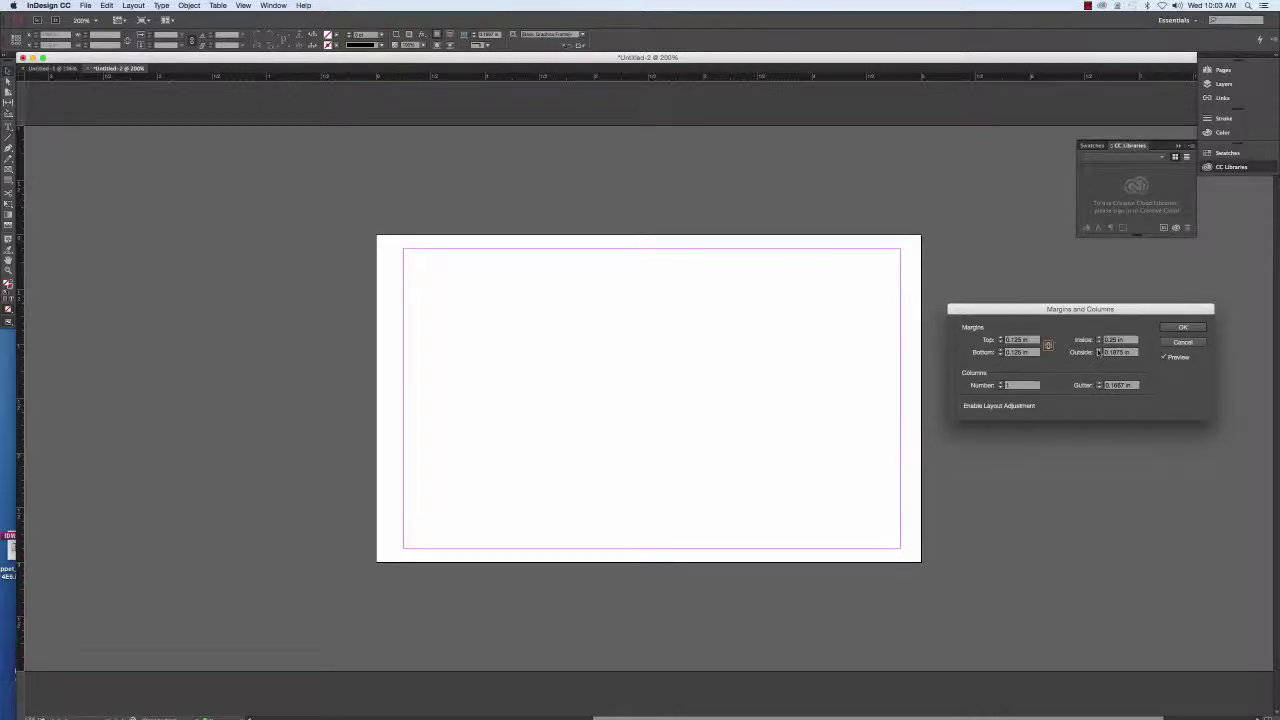
pyautogui.click(1099, 350)
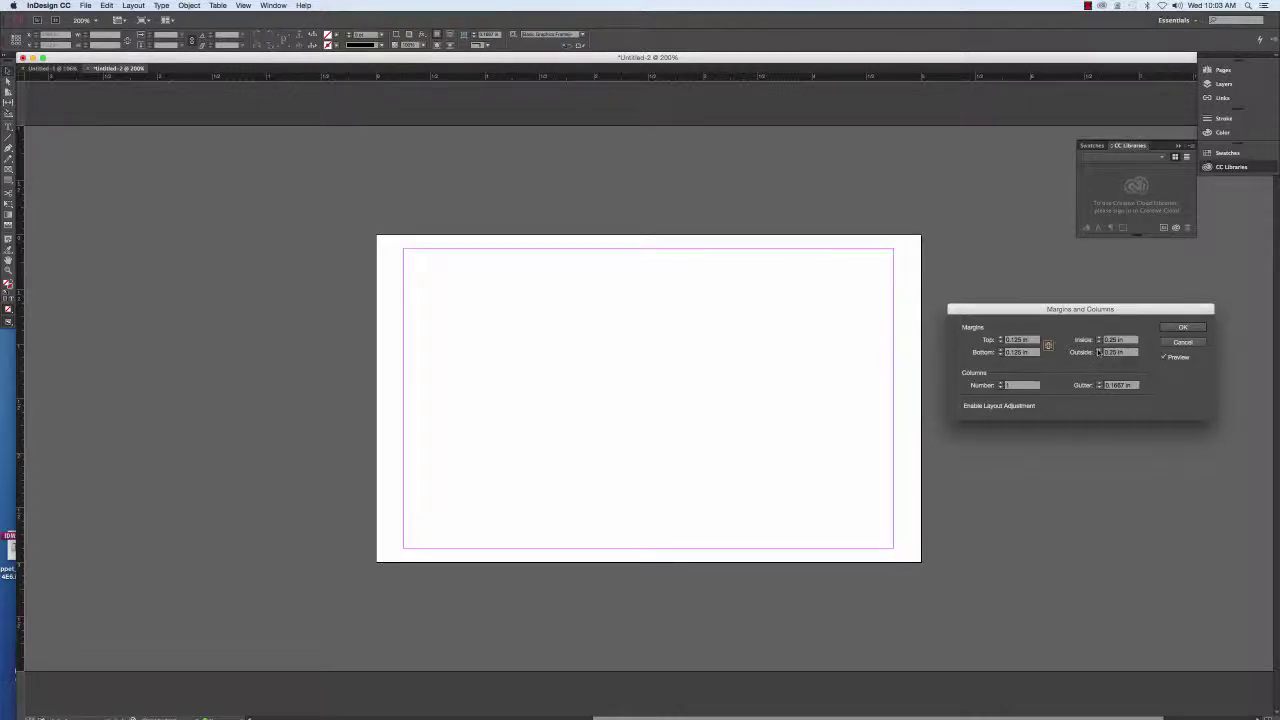
pyautogui.click(1048, 345)
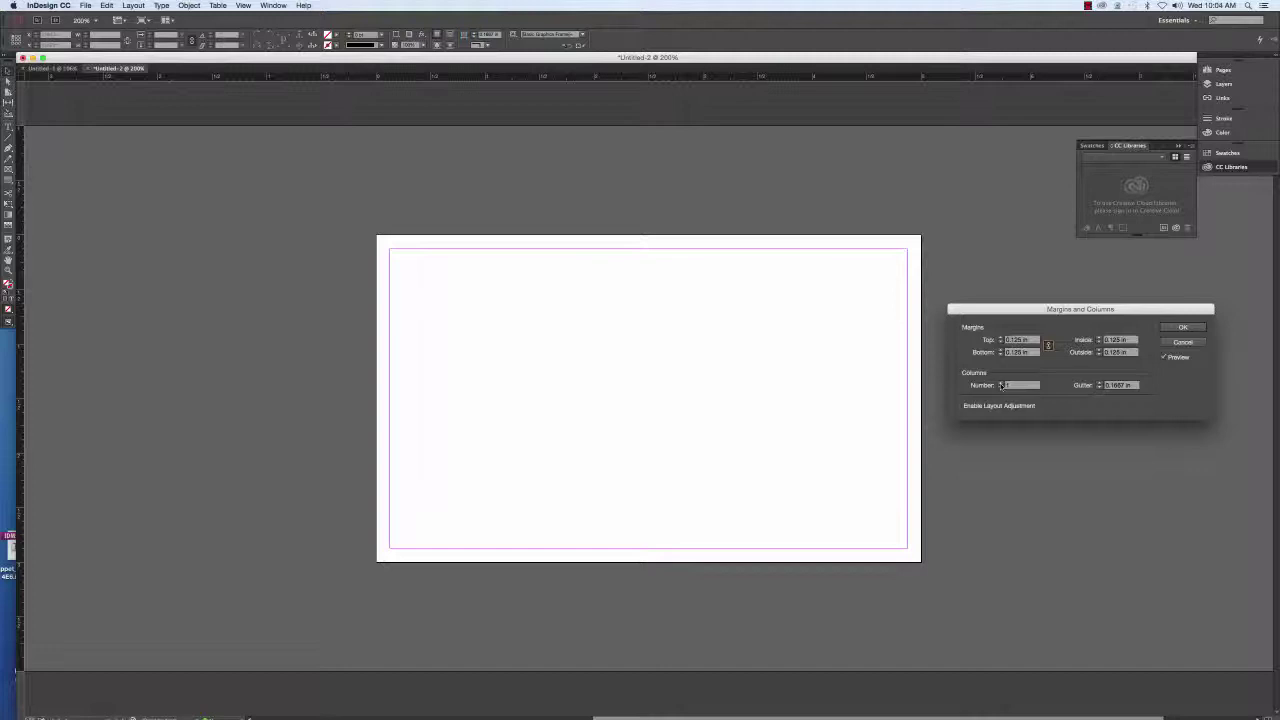
# Try dividing the page into two and three columns, and return to a single column.
pyautogui.click(1000, 383)
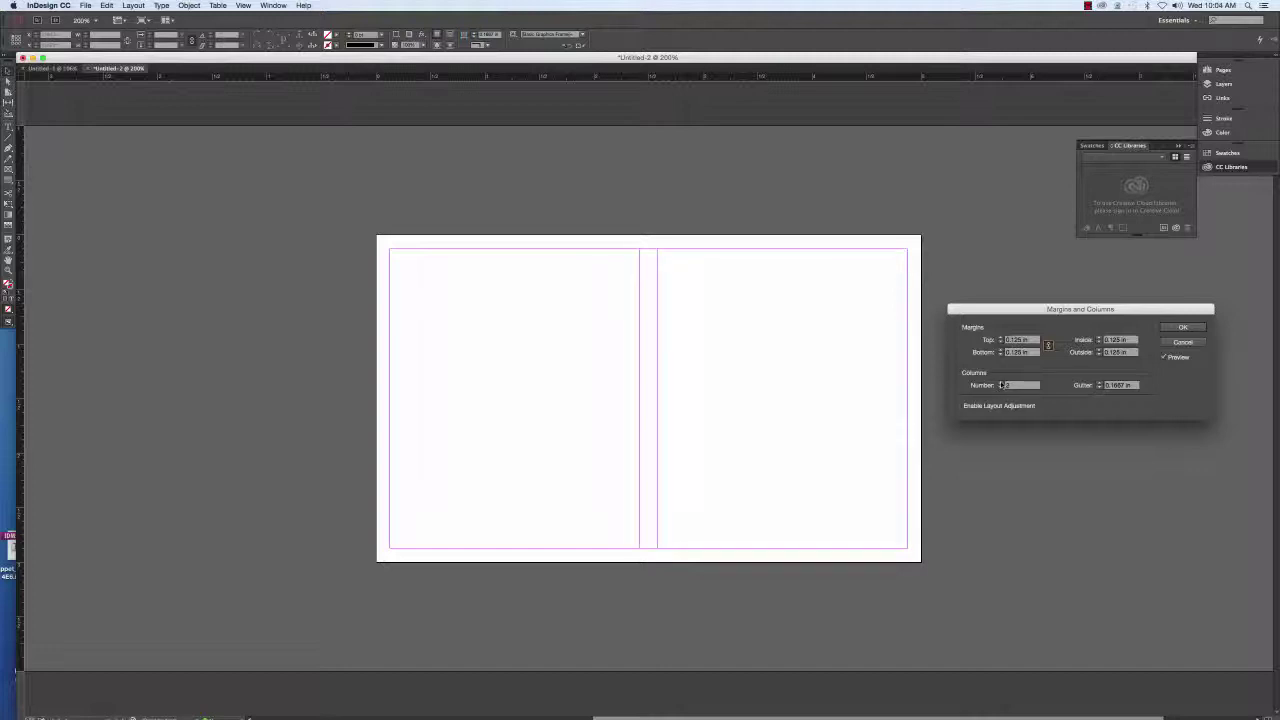
pyautogui.click(1000, 383)
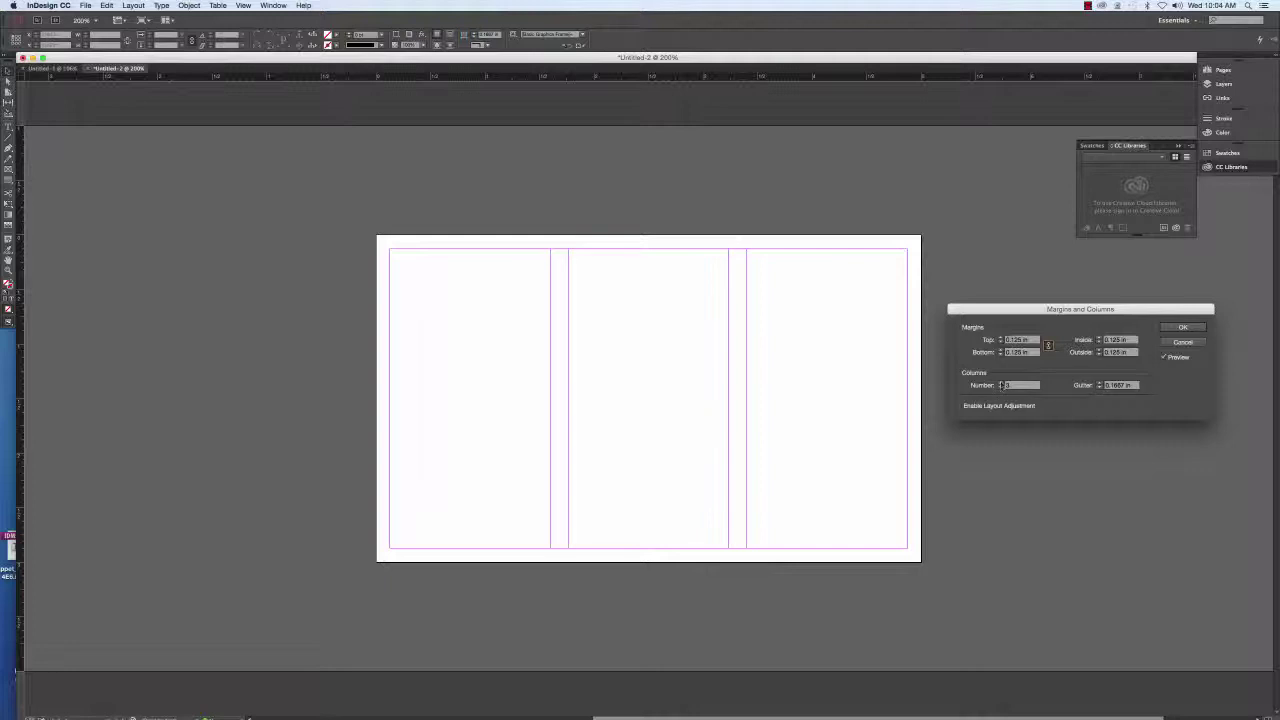
pyautogui.click(1000, 388)
pyautogui.click(1000, 388)
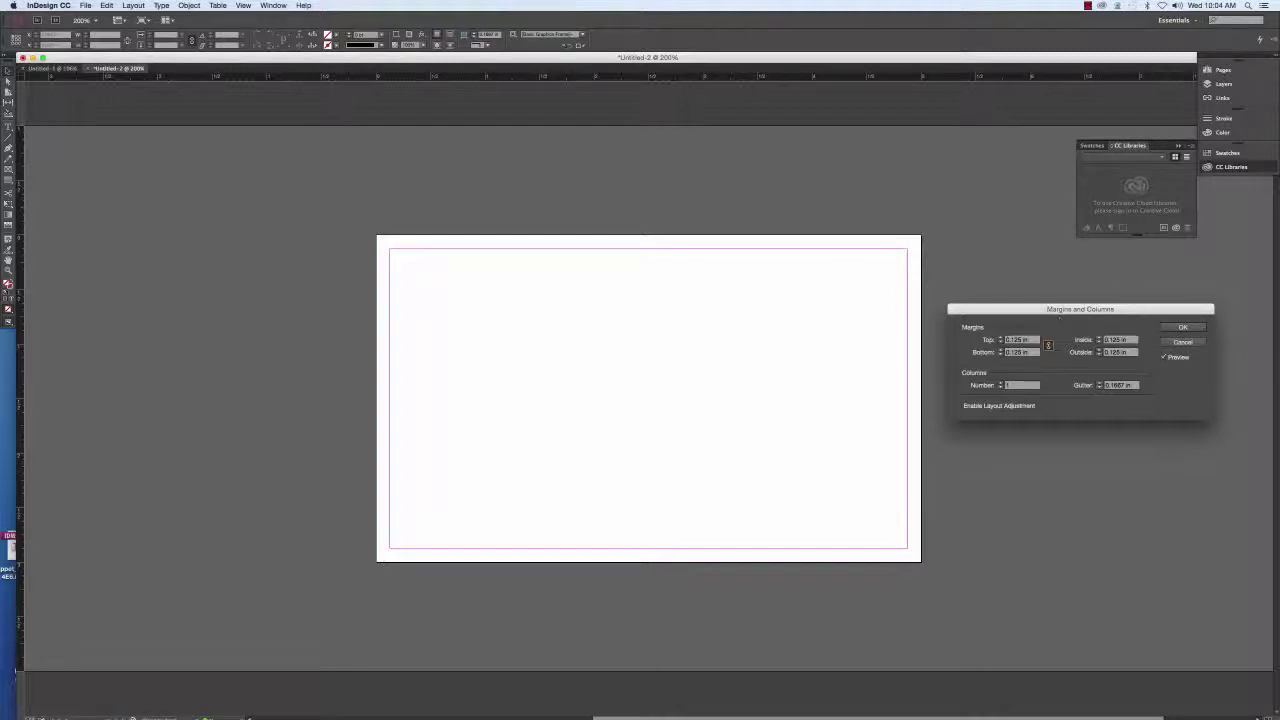
# Compare margin changes with the preview off and on, and finish with all margins at 0.125 in.
pyautogui.click(1165, 357)
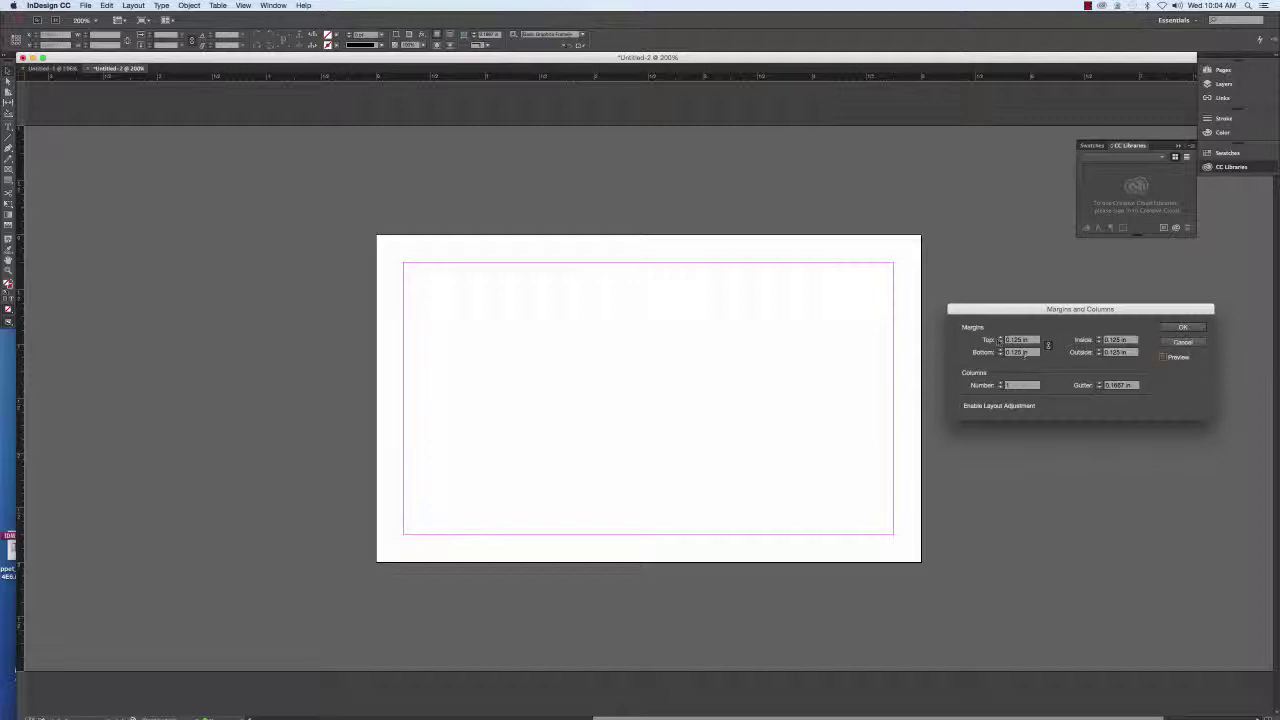
pyautogui.click(999, 341)
pyautogui.click(999, 341)
pyautogui.click(1164, 358)
pyautogui.click(1000, 343)
pyautogui.click(1000, 343)
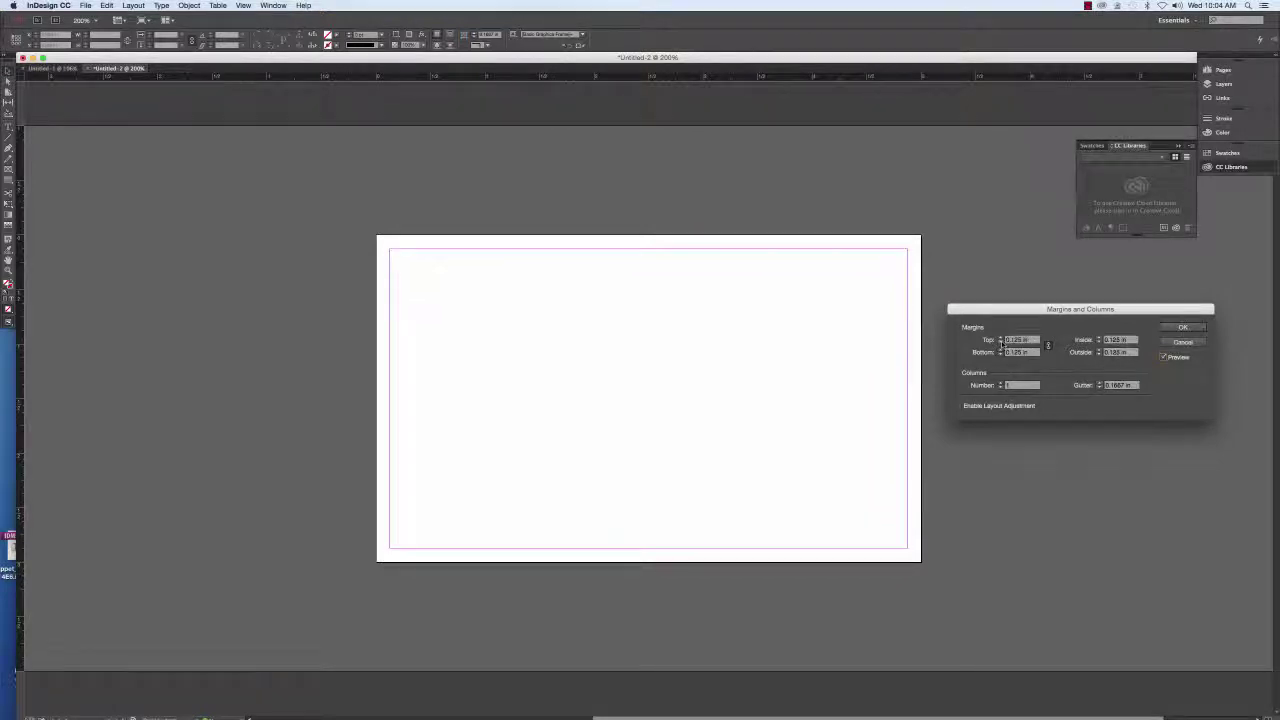